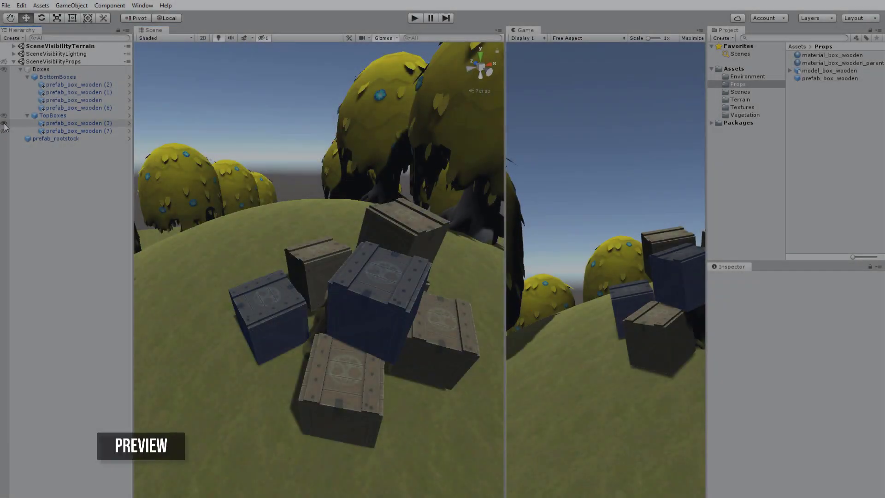
Hide the TopBoxes group and the tree stump using their Hierarchy eye icons.
{"action": "left_click", "coordinate": [4, 115]}
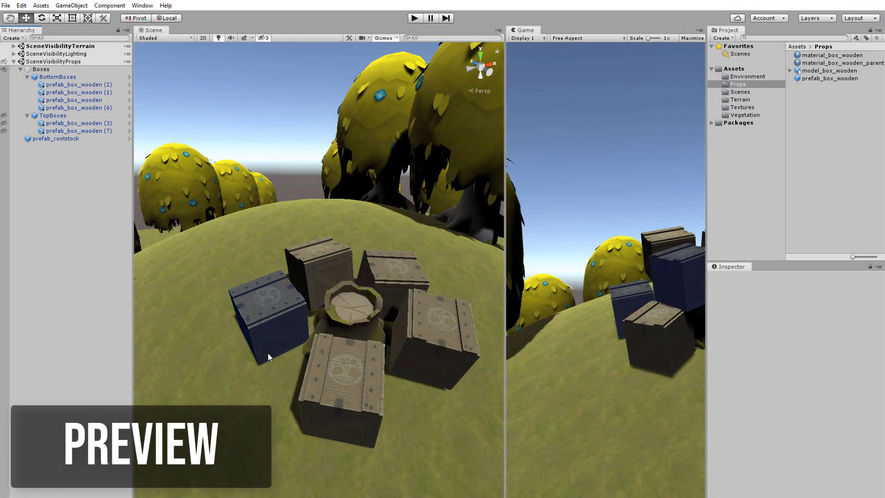
{"action": "left_click_drag", "start_coordinate": [269, 358], "coordinate": [331, 379], "text": "alt"}
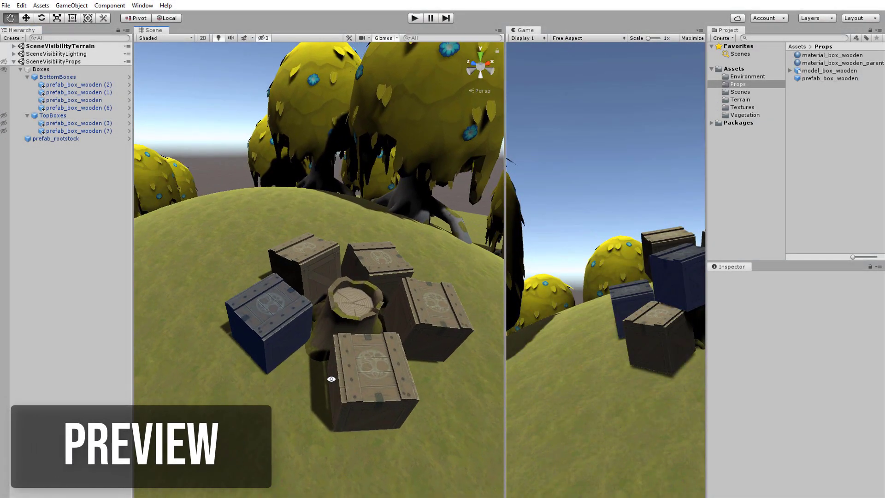
{"action": "left_click", "coordinate": [3, 138]}
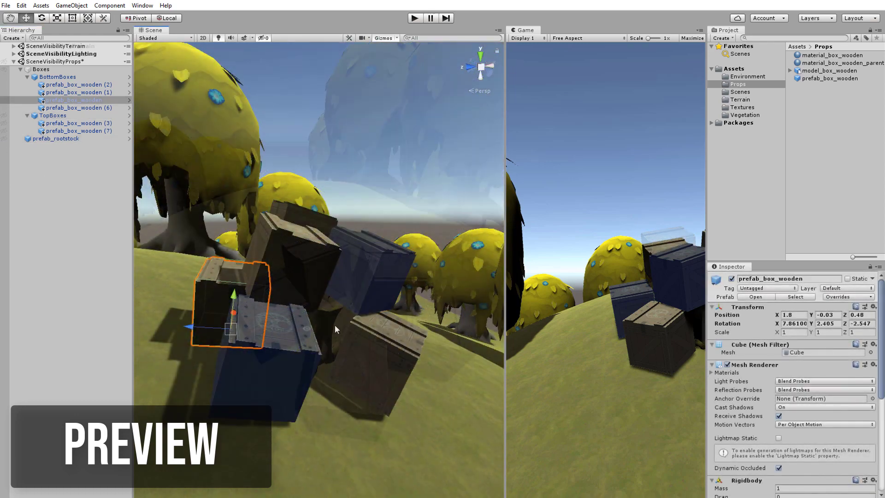
Isolate the selected wooden box and tree stump with Shift+H.
{"action": "left_click", "coordinate": [326, 331], "text": "shift"}
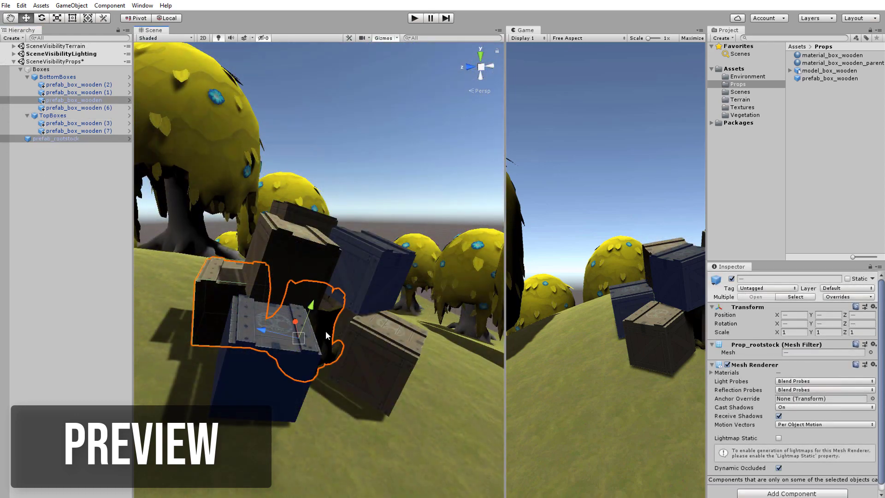
{"action": "key", "text": "shift+h"}
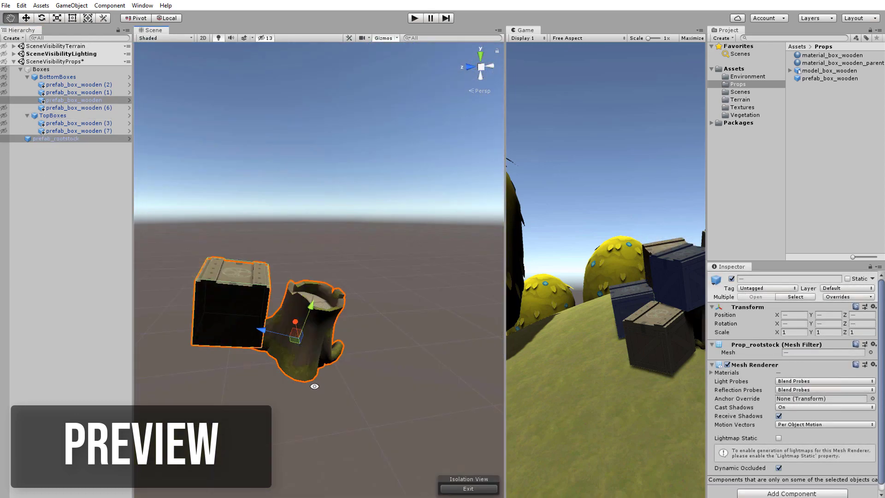
{"action": "left_click_drag", "start_coordinate": [314, 386], "coordinate": [282, 407], "text": "alt"}
{"action": "scroll", "coordinate": [295, 389], "scroll_direction": "up", "scroll_amount": 5}
Rotate the wooden box to about 17.7 on X, raise it slightly, then exit isolation.
{"action": "left_click", "coordinate": [295, 389]}
{"action": "key", "text": "e"}
{"action": "key", "text": "w"}
{"action": "left_click", "coordinate": [468, 489]}
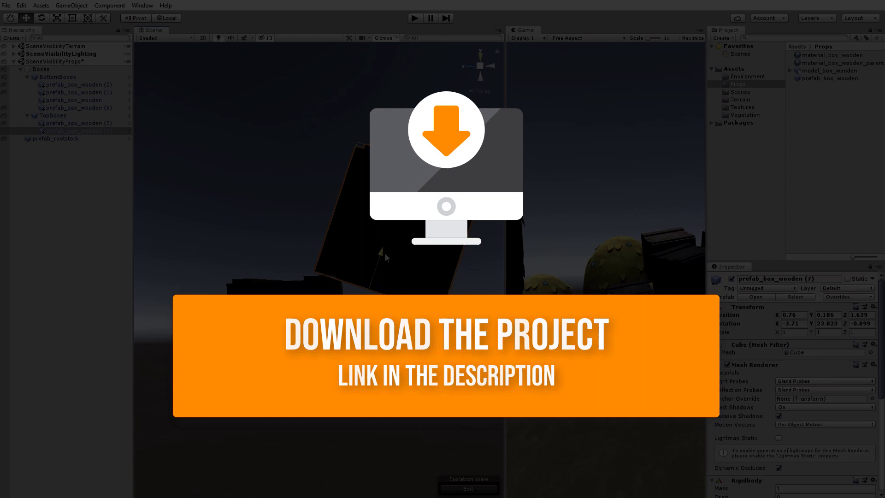
Exit the Isolation View so the terrain, trees and wooden boxes reappear.
{"action": "left_click", "coordinate": [468, 490]}
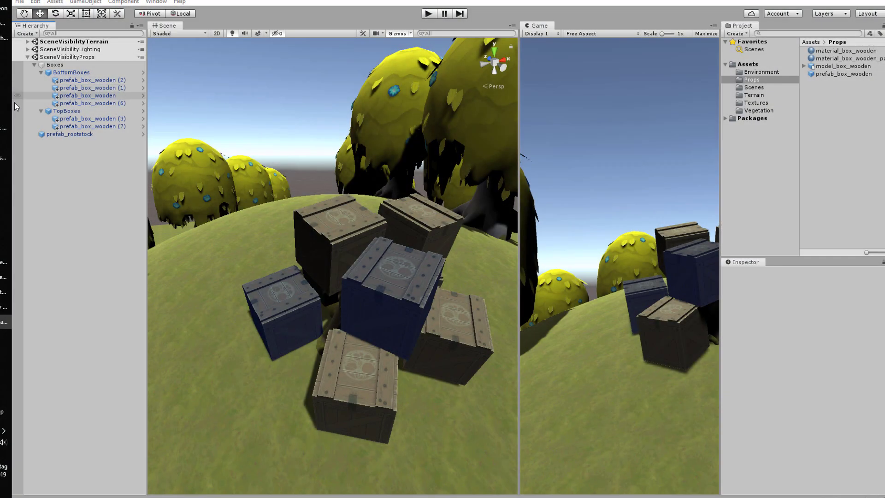
Hide prefab_box_wooden (7), prefab_box_wooden (3), TopBoxes and prefab_rootstock in the Hierarchy.
{"action": "left_click", "coordinate": [18, 133]}
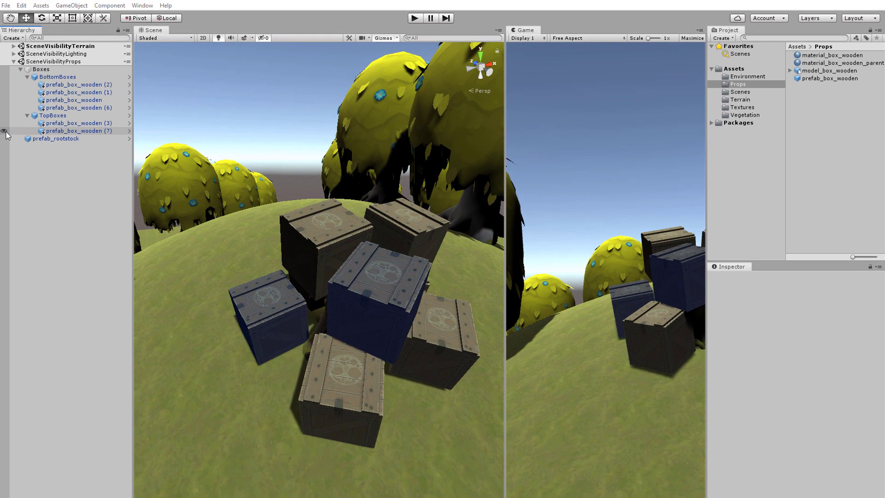
{"action": "left_click", "coordinate": [4, 131]}
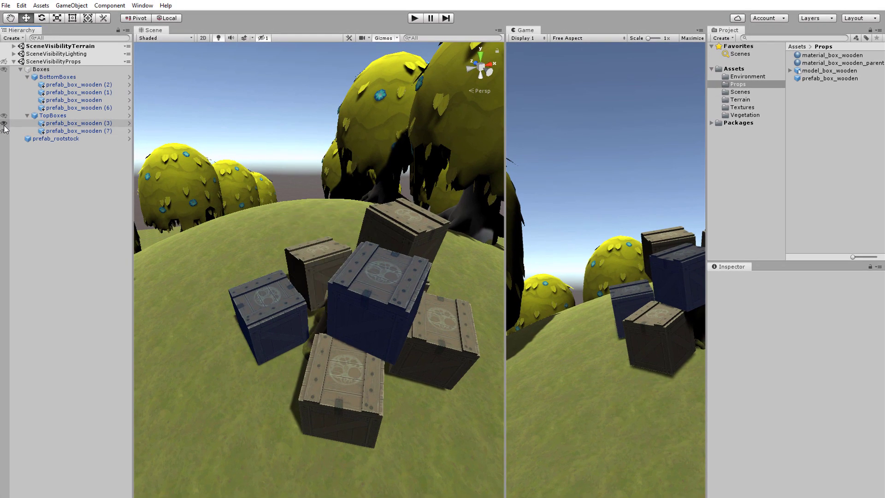
{"action": "left_click", "coordinate": [4, 124]}
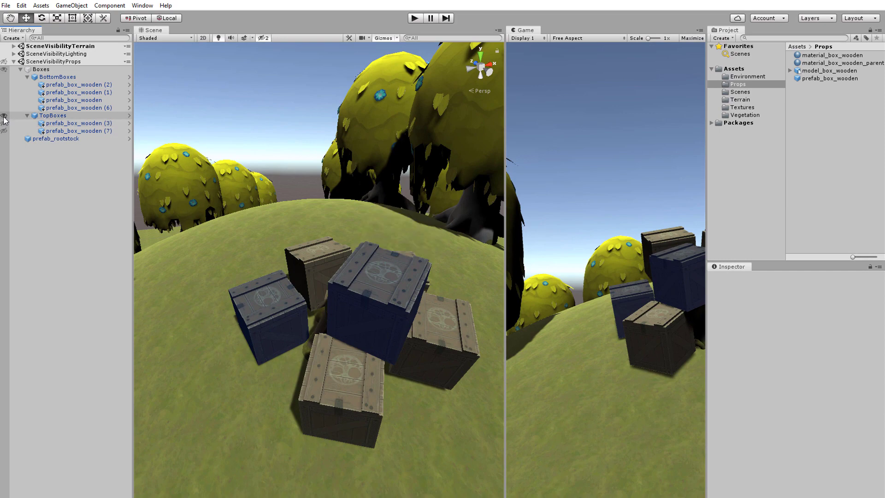
{"action": "left_click", "coordinate": [4, 115]}
{"action": "left_click_drag", "start_coordinate": [274, 363], "coordinate": [345, 373], "text": "alt"}
{"action": "left_click", "coordinate": [4, 138]}
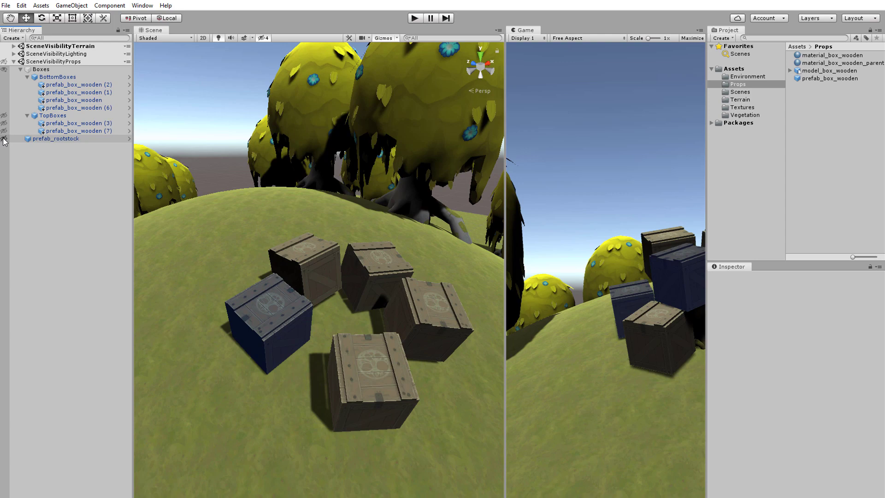
{"action": "left_click_drag", "start_coordinate": [333, 312], "coordinate": [189, 304], "text": "alt"}
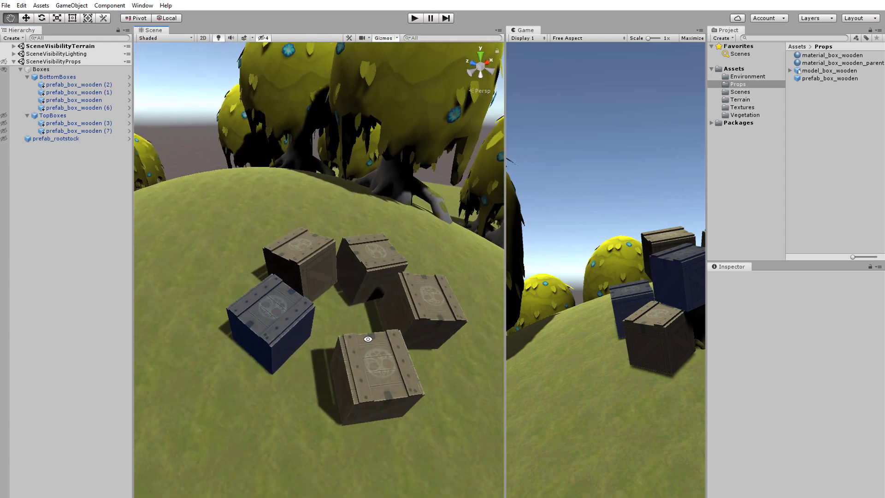
Toggle scene visibility, hide SceneVisibilityProps, resize the panels and run the game.
{"action": "left_click", "coordinate": [260, 39]}
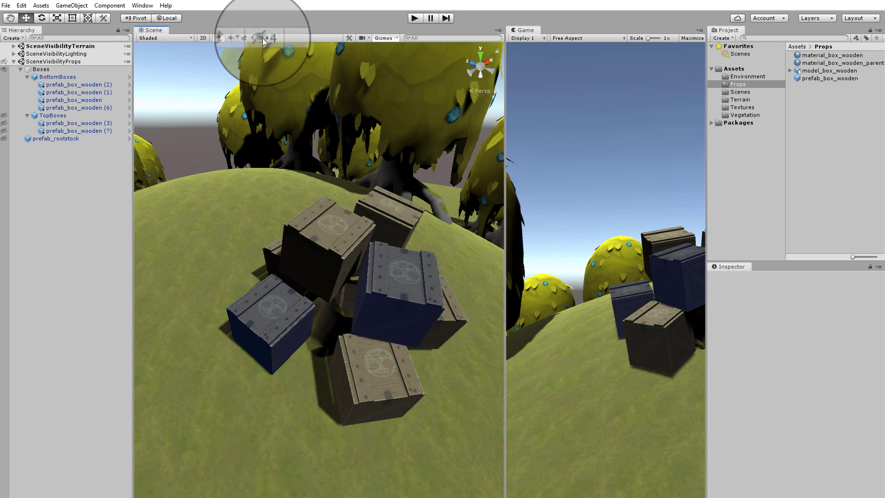
{"action": "left_click", "coordinate": [264, 38]}
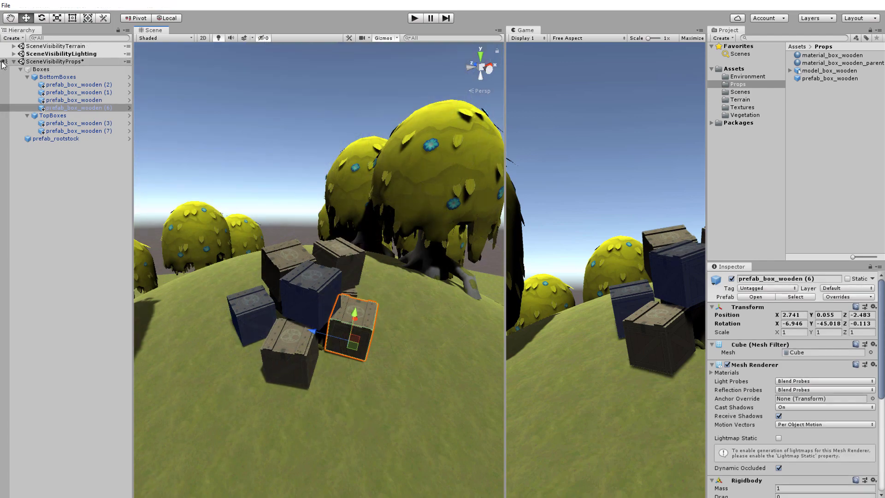
{"action": "left_click", "coordinate": [4, 61]}
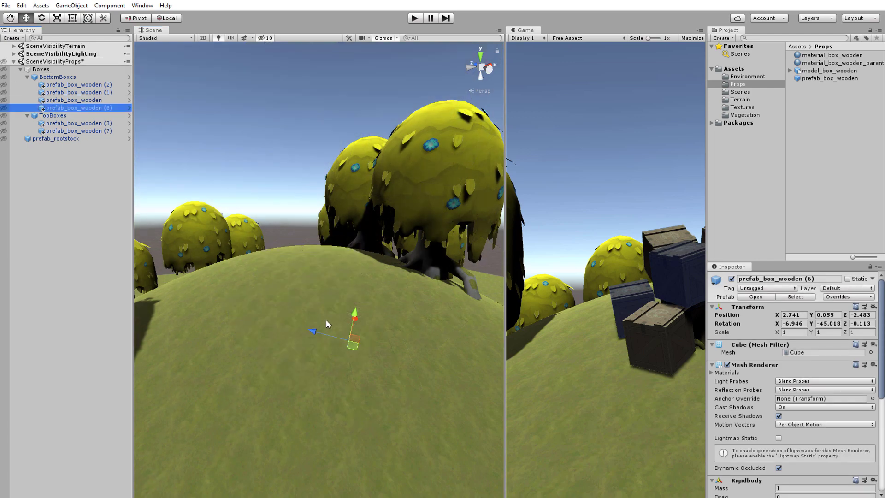
{"action": "left_click_drag", "start_coordinate": [507, 342], "coordinate": [238, 322]}
{"action": "left_click", "coordinate": [414, 19]}
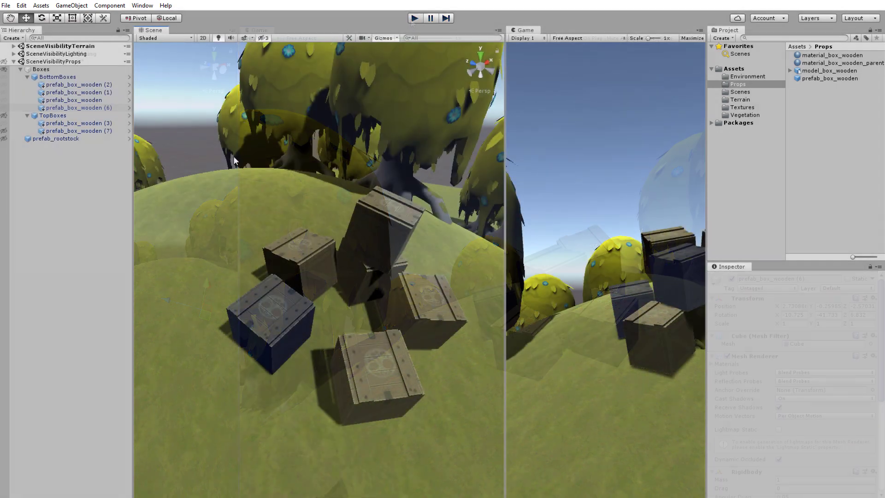
Hide and reshow the terrain and props scenes using their eye icons.
{"action": "left_click", "coordinate": [4, 47]}
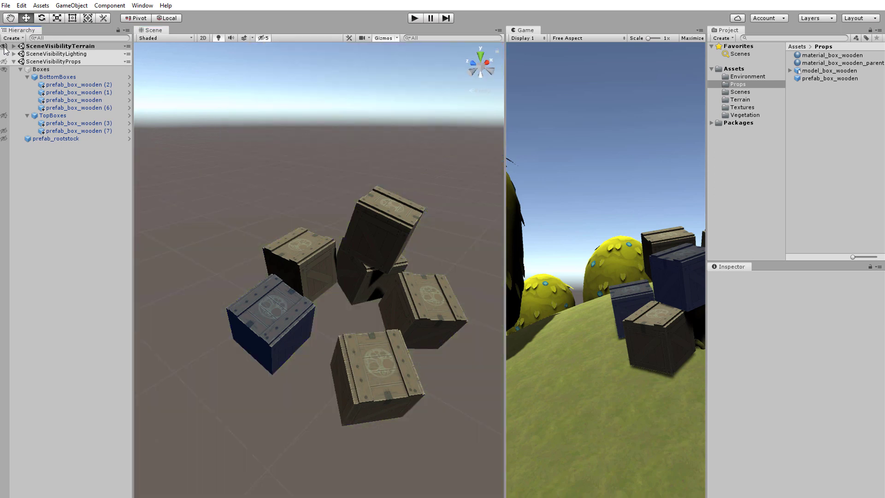
{"action": "left_click", "coordinate": [4, 62]}
{"action": "left_click", "coordinate": [4, 63]}
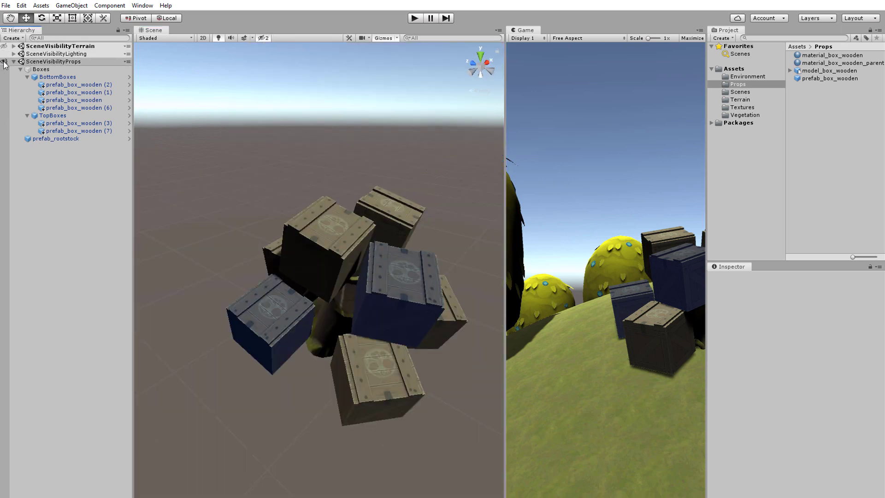
{"action": "left_click", "coordinate": [4, 47]}
Unload the SceneVisibilityTerrain scene and load it back in.
{"action": "right_click", "coordinate": [44, 48]}
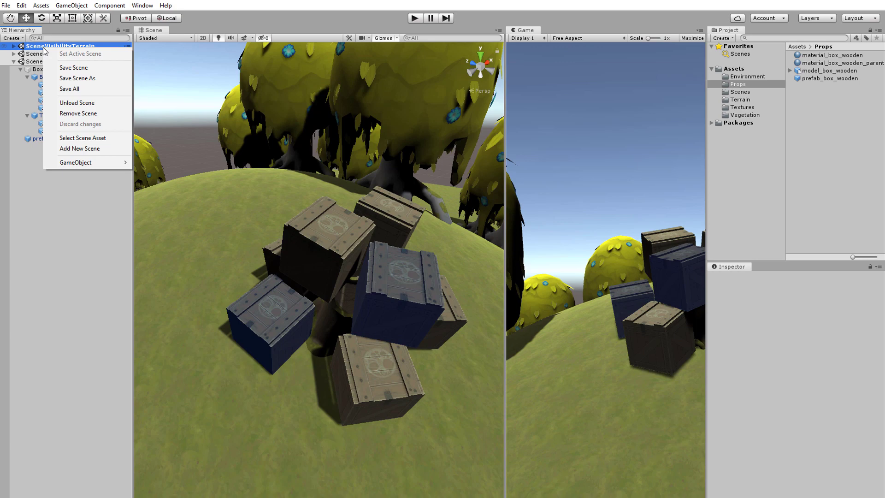
{"action": "left_click", "coordinate": [62, 102]}
{"action": "right_click", "coordinate": [60, 48]}
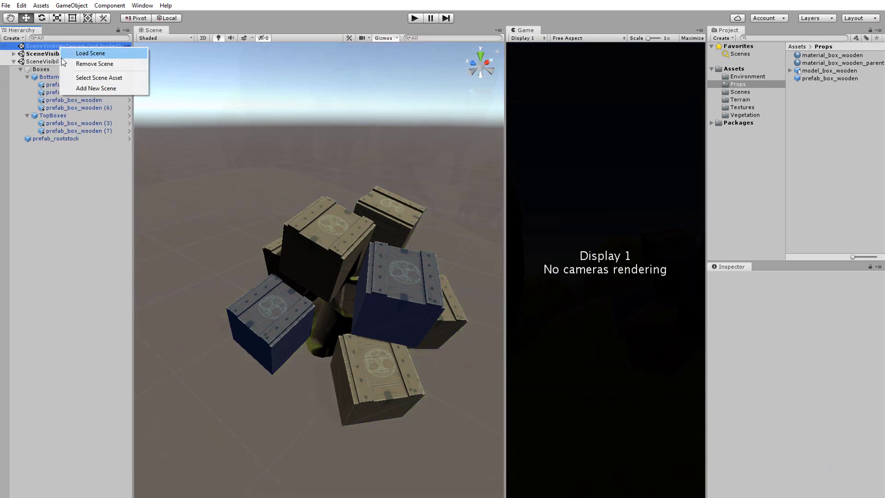
{"action": "left_click", "coordinate": [63, 54]}
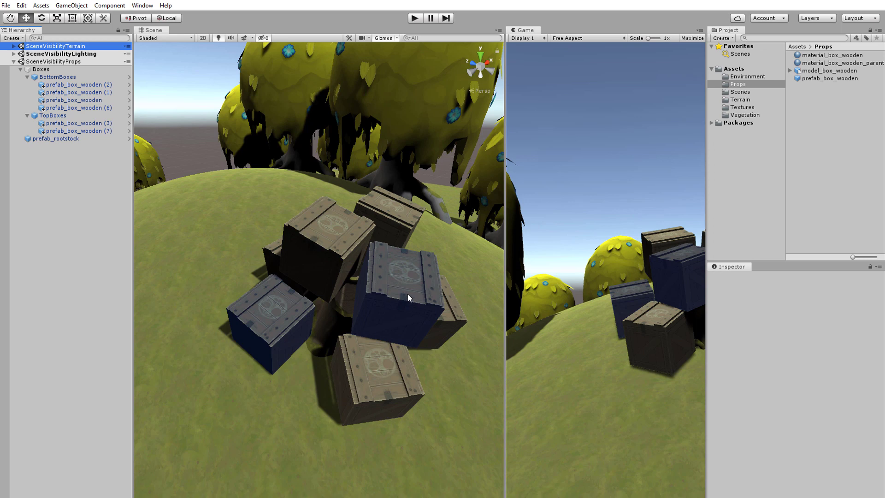
Select crates in the Scene view, including all four BottomBoxes crates, then TopBoxes.
{"action": "left_click", "coordinate": [402, 323]}
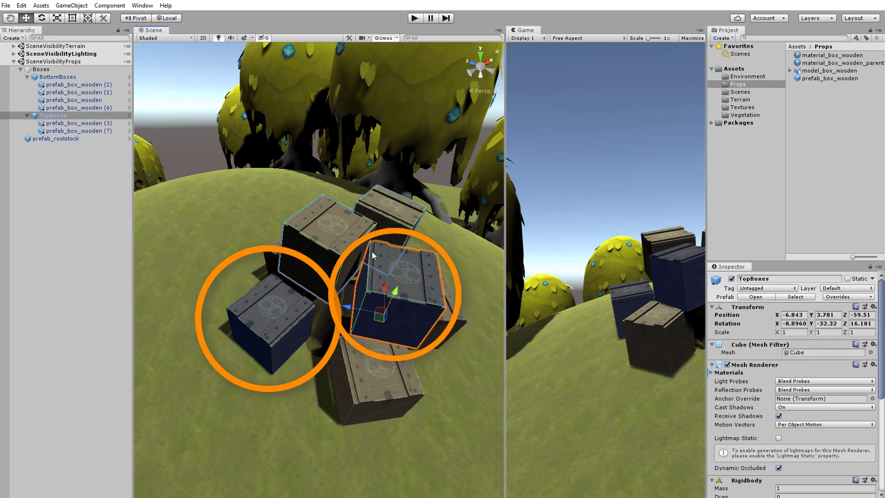
{"action": "left_click", "coordinate": [341, 237], "text": "shift"}
{"action": "left_click", "coordinate": [381, 220], "text": "shift"}
{"action": "left_click", "coordinate": [288, 309]}
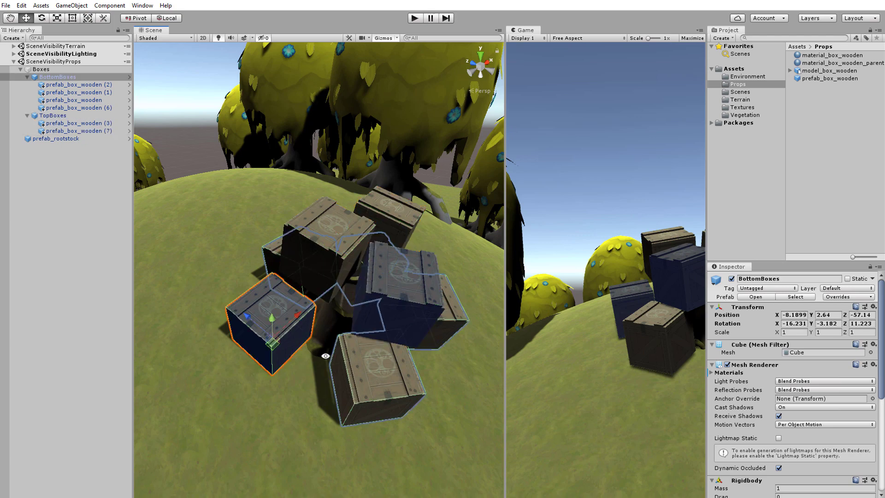
{"action": "left_click_drag", "start_coordinate": [288, 309], "coordinate": [288, 381], "text": "alt"}
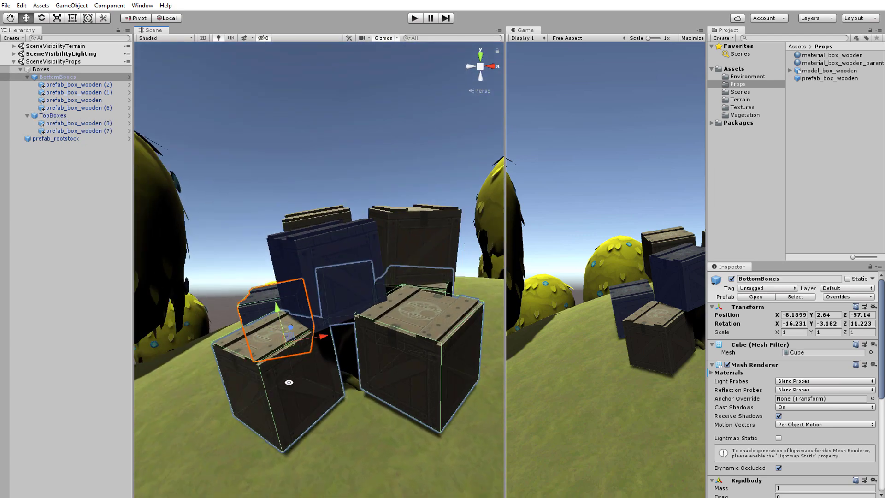
{"action": "key", "text": "shift+c"}
{"action": "left_click_drag", "start_coordinate": [289, 382], "coordinate": [332, 249], "text": "alt"}
{"action": "left_click", "coordinate": [254, 184]}
{"action": "left_click", "coordinate": [386, 300]}
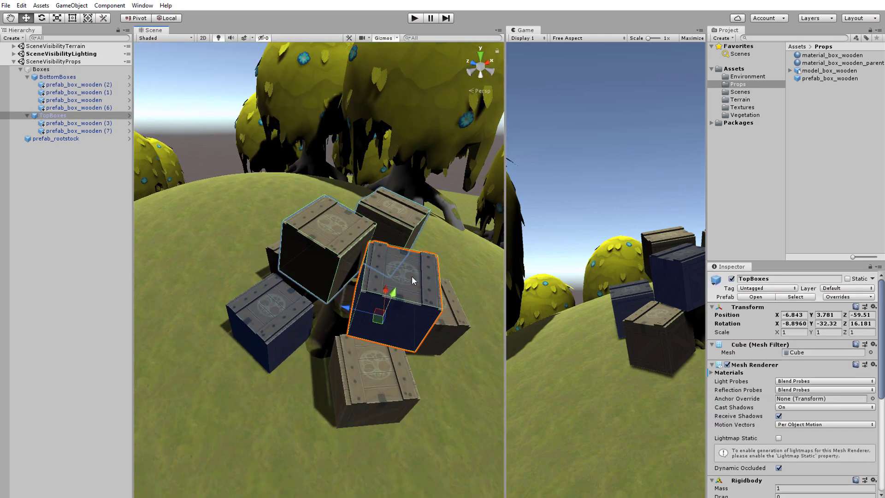
Toggle TopBoxes visibility with and without its children, ending with its crates shown.
{"action": "left_click", "coordinate": [5, 116]}
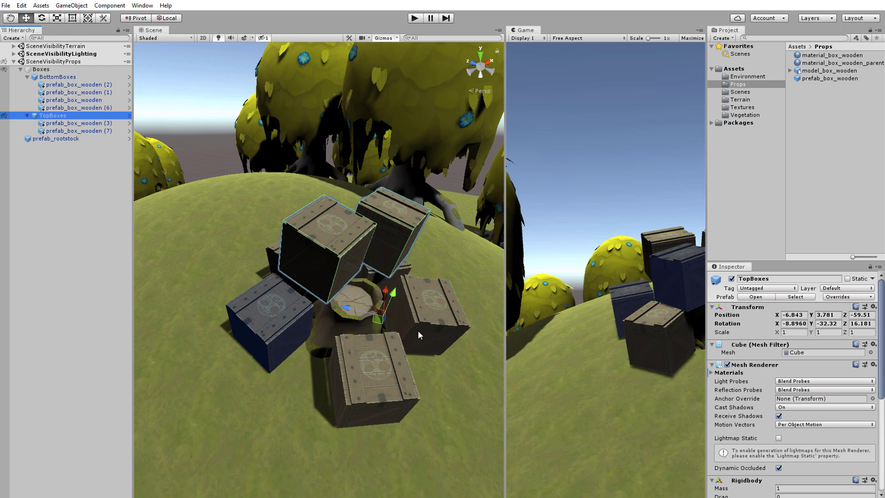
{"action": "left_click", "coordinate": [5, 115], "text": "alt"}
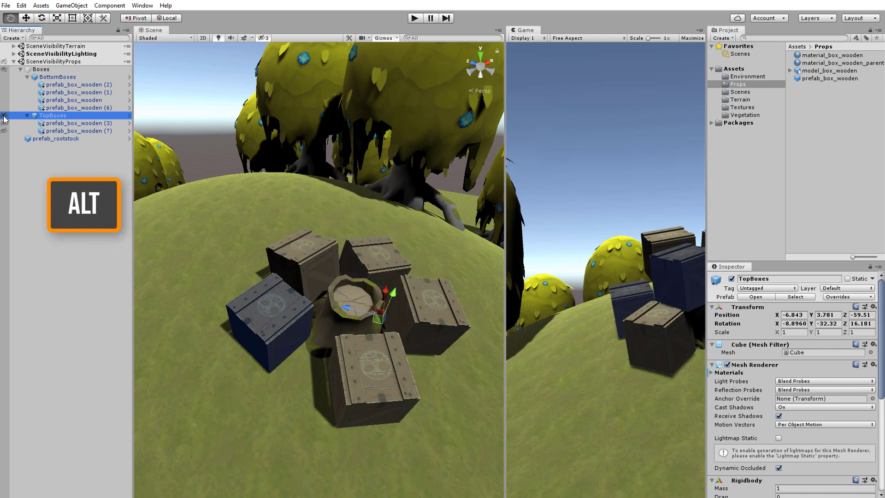
{"action": "left_click", "coordinate": [4, 116], "text": "alt"}
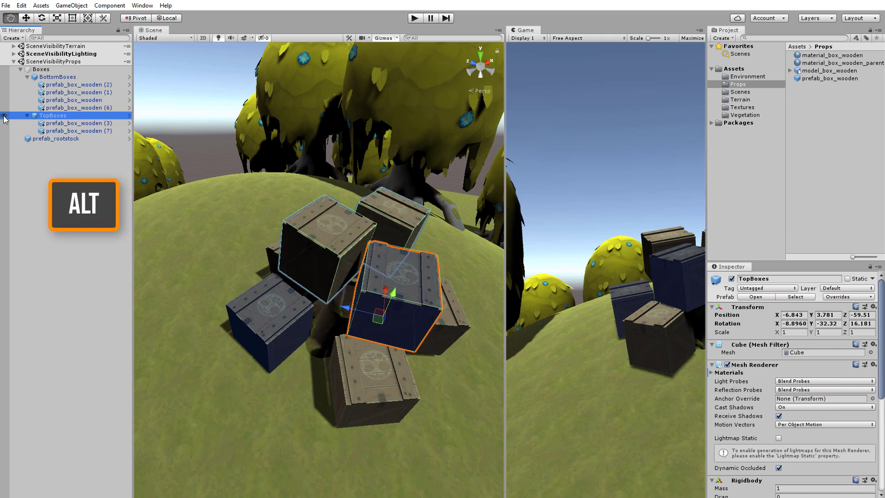
{"action": "left_click", "coordinate": [4, 116], "text": "alt"}
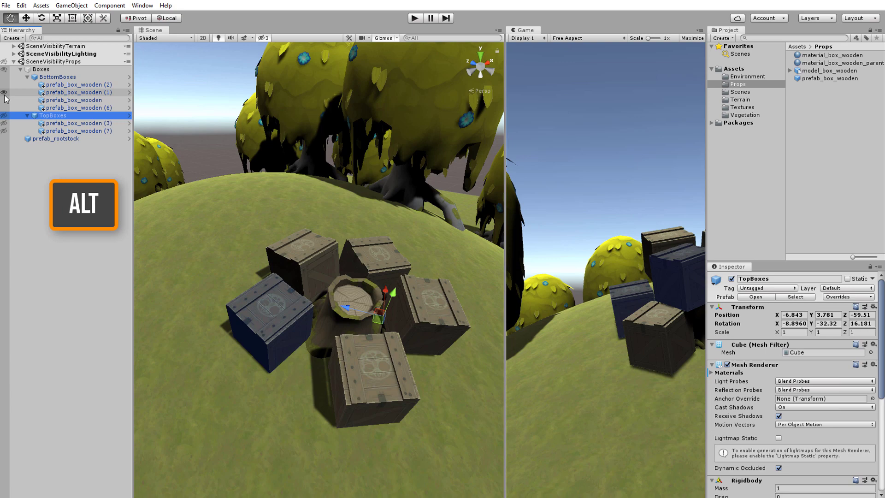
{"action": "left_click", "coordinate": [4, 115]}
{"action": "left_click", "coordinate": [4, 116]}
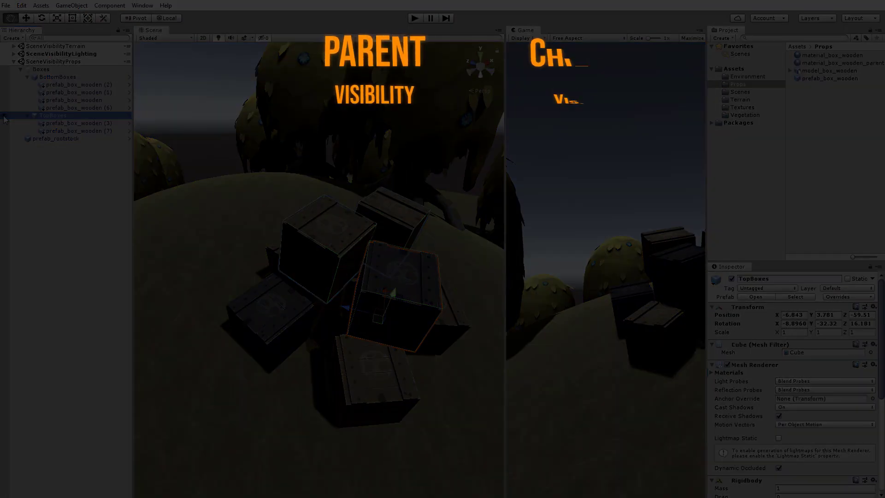
Hide and reshow the TopBoxes crates, then hide BottomBoxes together with its children.
{"action": "left_click", "coordinate": [4, 118]}
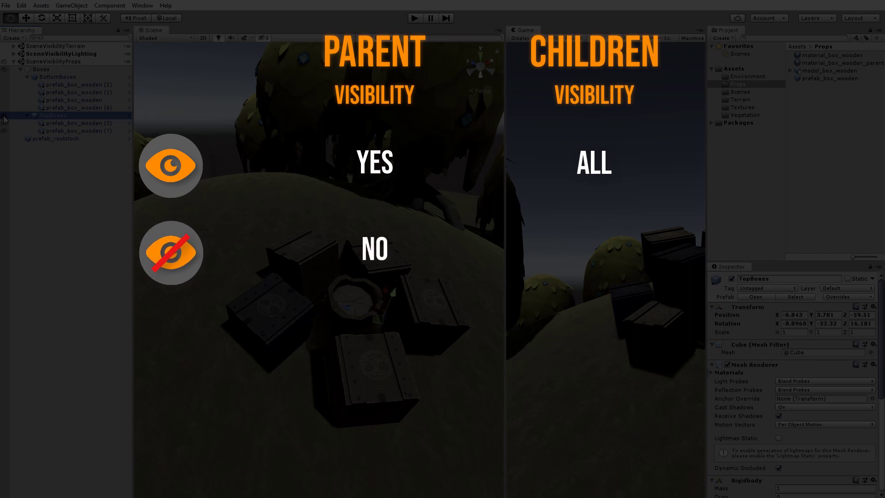
{"action": "left_click", "coordinate": [4, 119]}
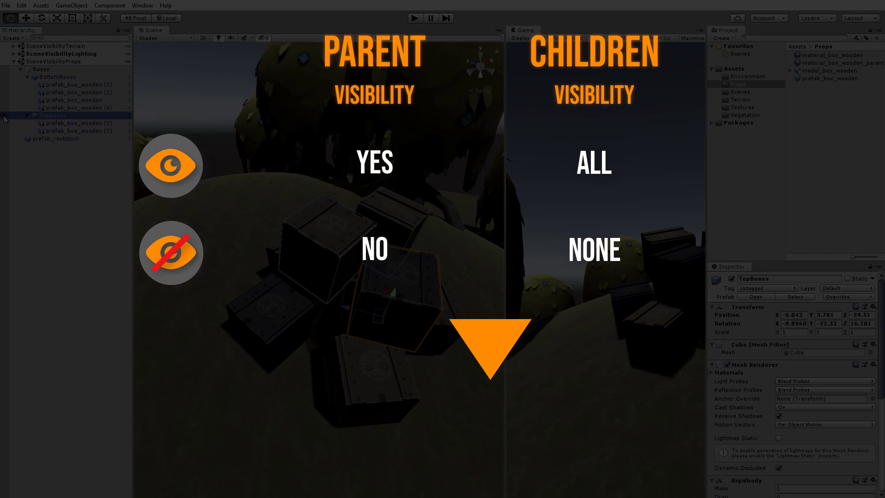
{"action": "left_click", "coordinate": [4, 118]}
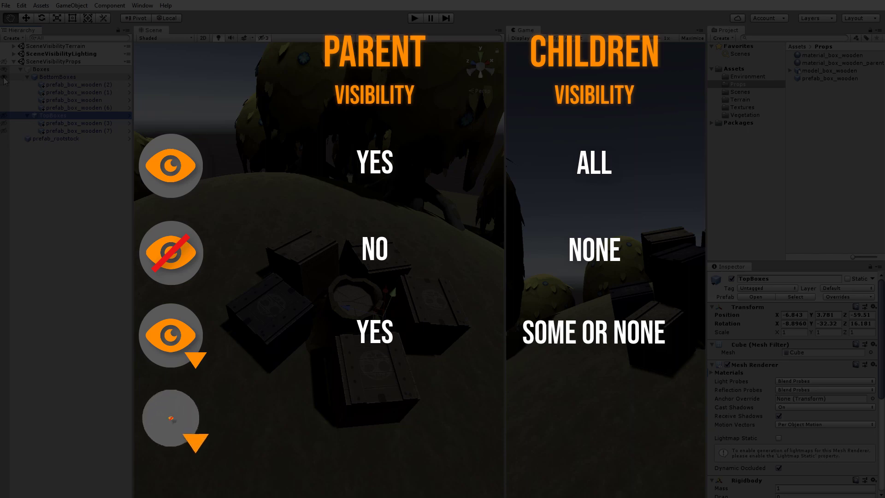
{"action": "left_click", "coordinate": [4, 78]}
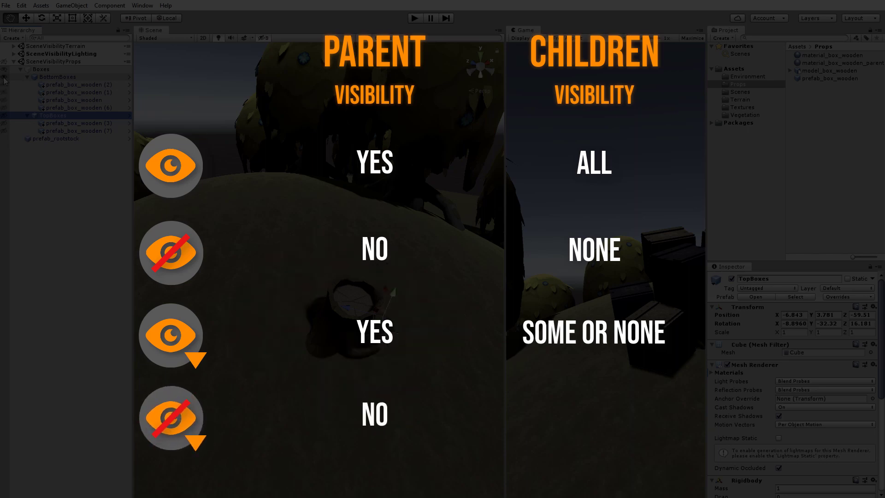
{"action": "left_click", "coordinate": [4, 116]}
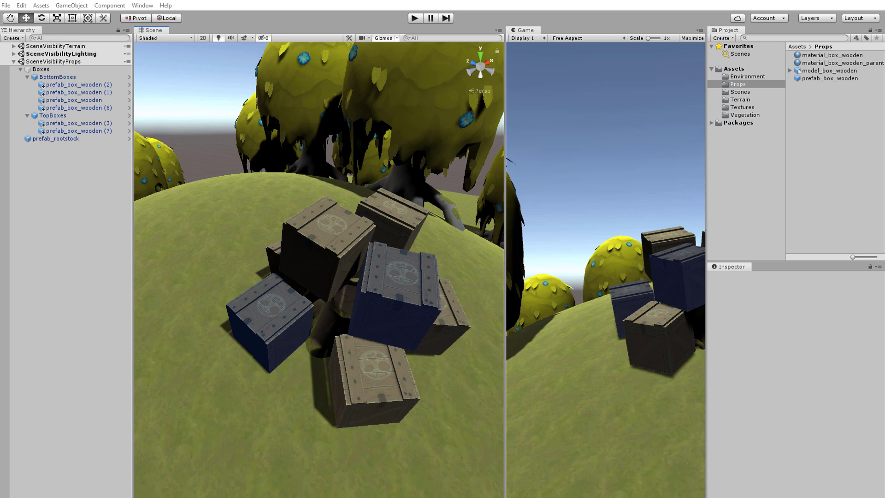
Open the Shortcuts manager from Edit > Shortcuts and move its window up and left.
{"action": "left_click", "coordinate": [21, 6]}
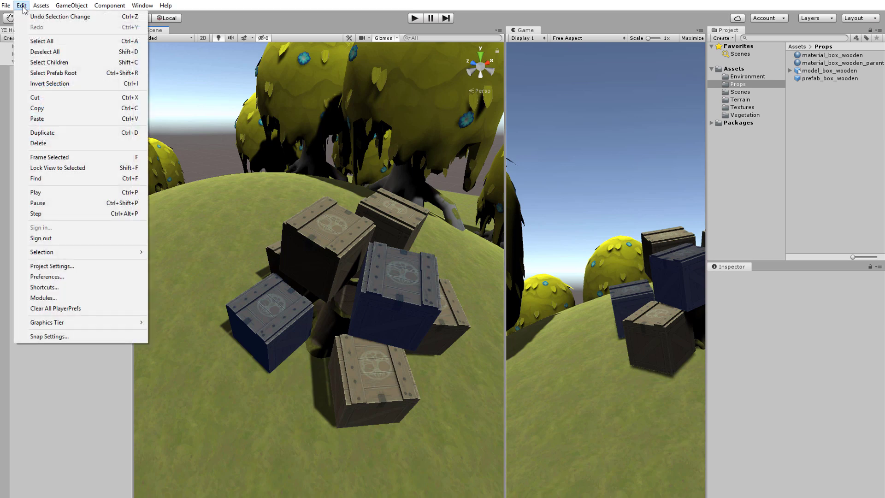
{"action": "left_click", "coordinate": [53, 290]}
{"action": "left_click_drag", "start_coordinate": [410, 106], "coordinate": [247, 57]}
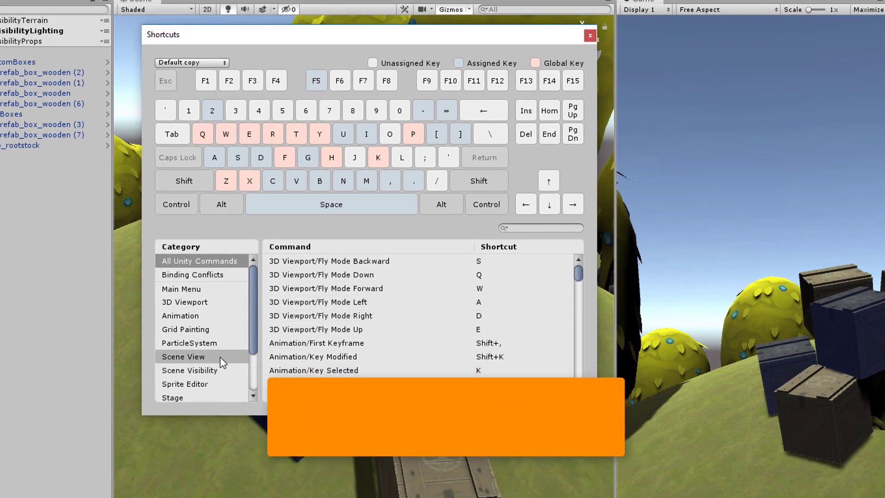
Bind Isolate Selection to Alt+I and Isolate Selection And Children to Ctrl+Alt+I.
{"action": "left_click", "coordinate": [209, 371]}
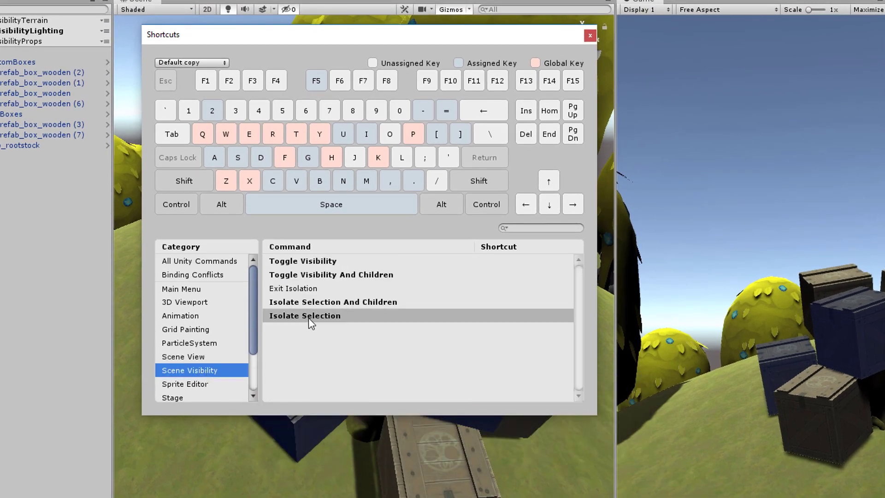
{"action": "double_click", "coordinate": [495, 315]}
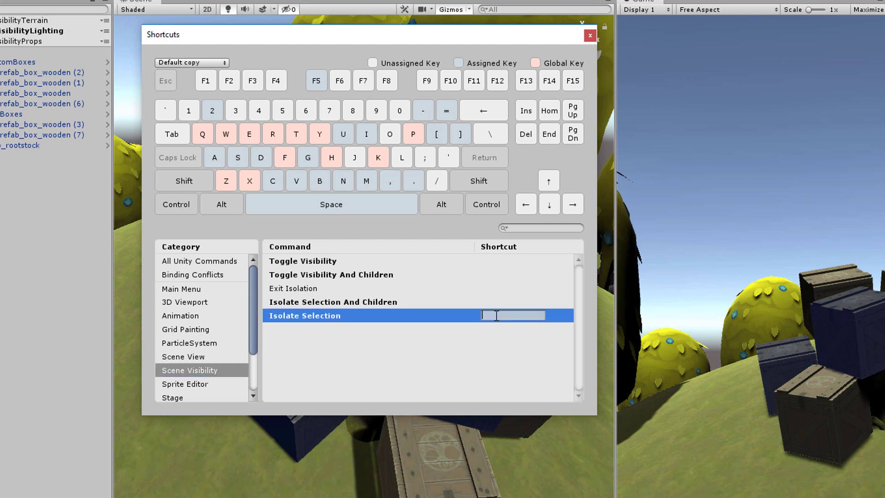
{"action": "key", "text": "alt+i"}
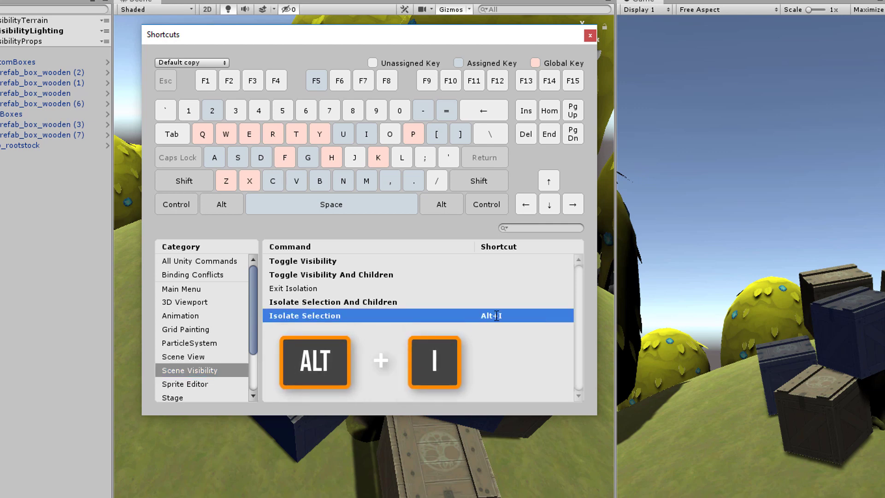
{"action": "double_click", "coordinate": [533, 306]}
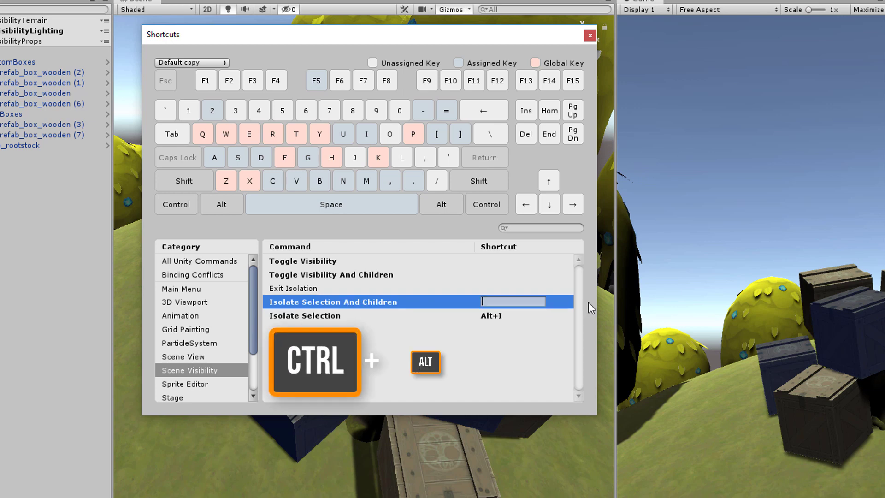
{"action": "key", "text": "ctrl+alt+i"}
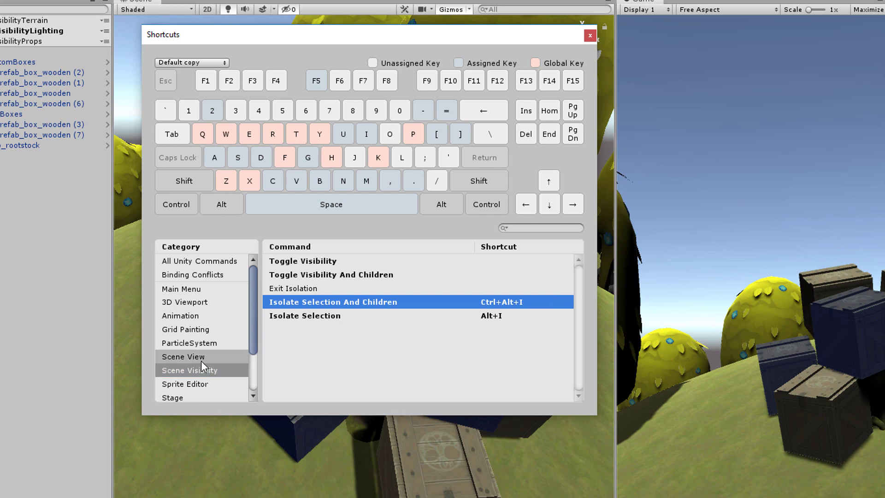
Browse the Main Menu and 3D Viewport command categories in the Shortcuts window.
{"action": "left_click", "coordinate": [195, 291]}
{"action": "scroll", "coordinate": [364, 329], "scroll_direction": "down", "scroll_amount": 15}
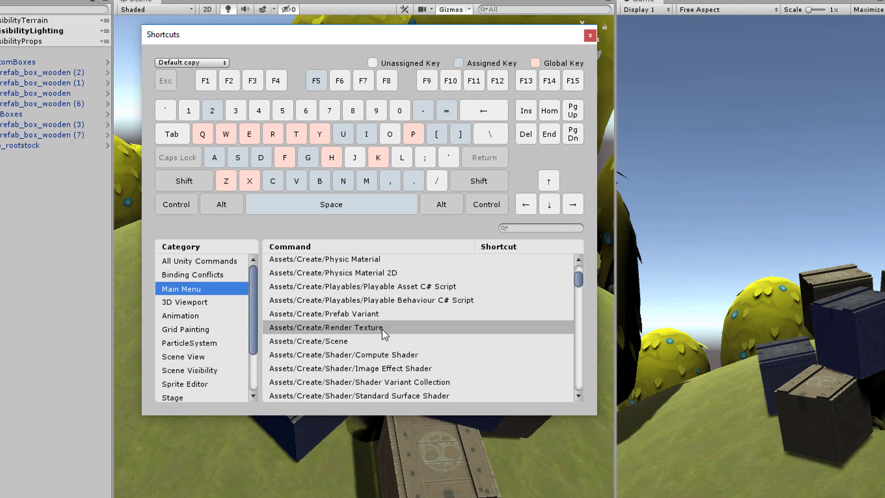
{"action": "scroll", "coordinate": [419, 360], "scroll_direction": "down", "scroll_amount": 15}
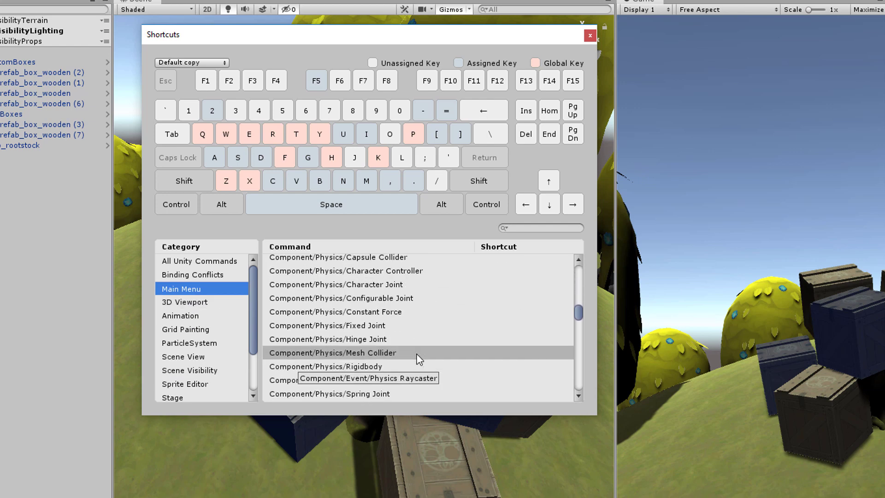
{"action": "left_click", "coordinate": [221, 302]}
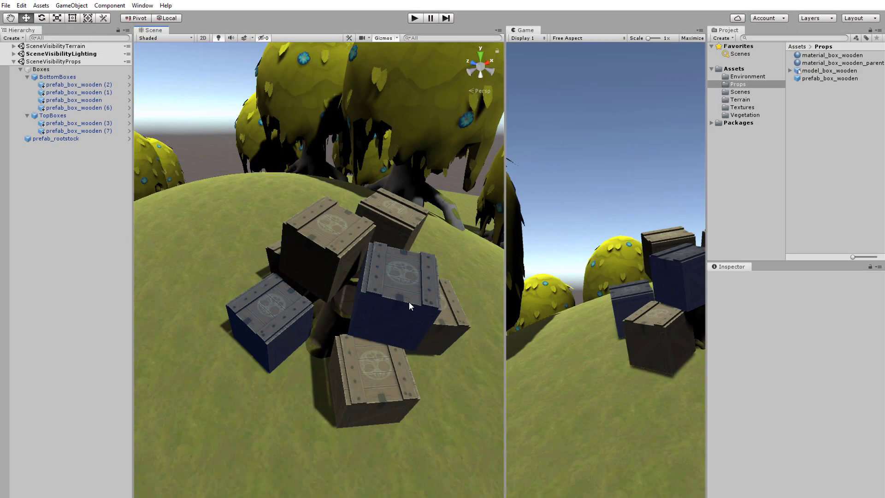
Isolate the TopBoxes crate with Alt+I, then with its two child crates using Ctrl+Alt+I.
{"action": "left_click", "coordinate": [409, 301]}
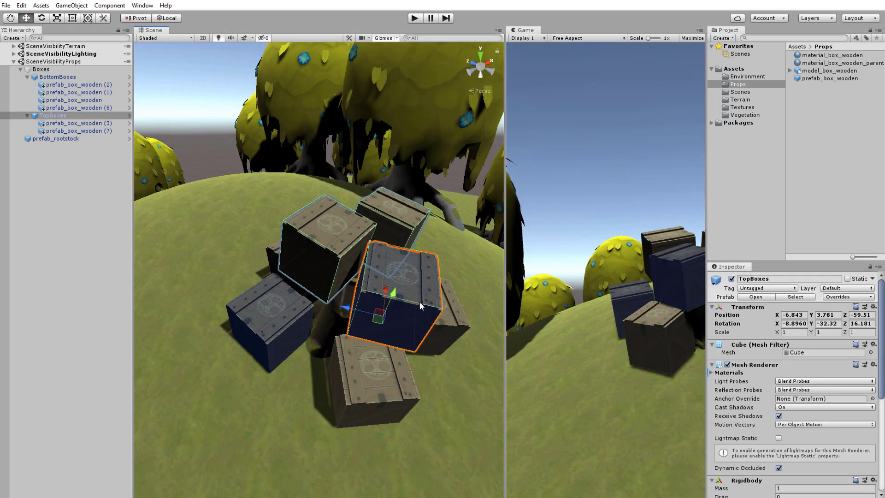
{"action": "key", "text": "alt+i"}
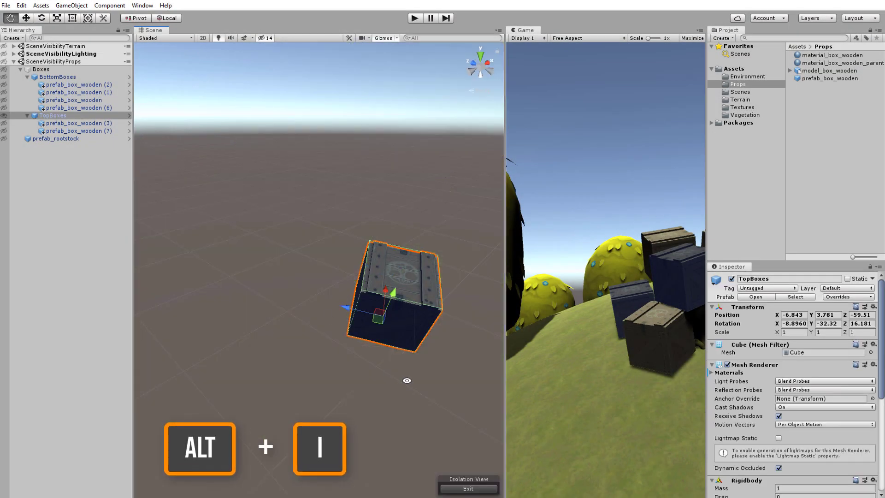
{"action": "left_click_drag", "start_coordinate": [405, 380], "coordinate": [439, 336], "text": "alt"}
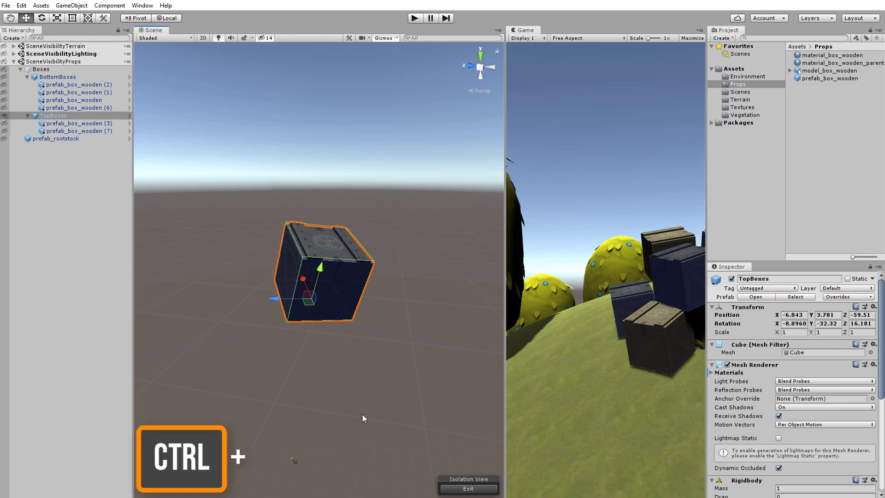
{"action": "key", "text": "ctrl+alt+i"}
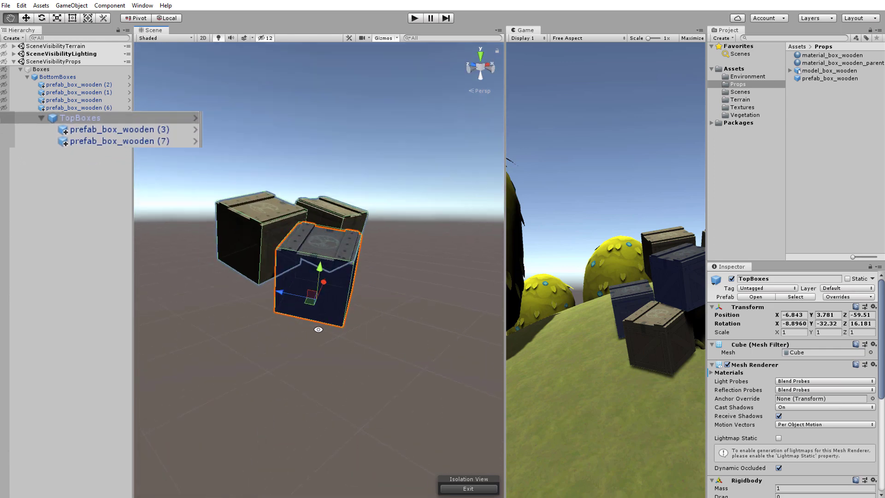
{"action": "scroll", "coordinate": [281, 339], "scroll_direction": "up", "scroll_amount": 3}
{"action": "left_click_drag", "start_coordinate": [281, 339], "coordinate": [369, 371], "text": "alt"}
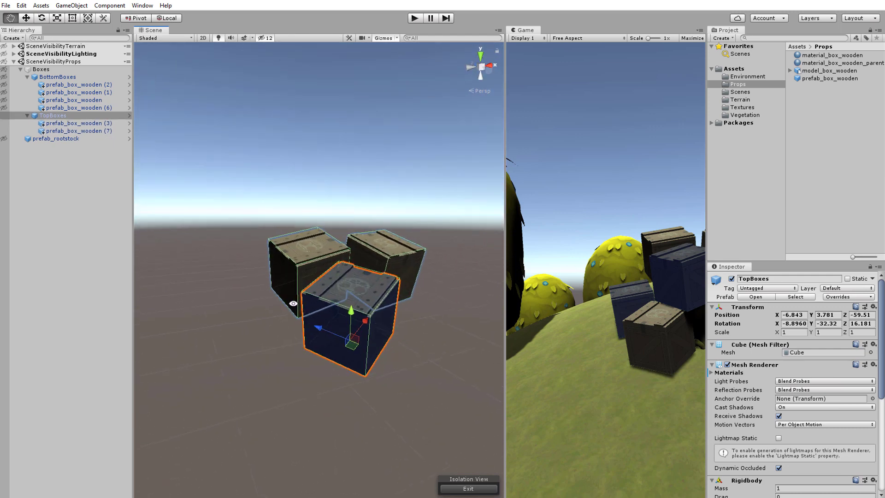
Return to the full scene and isolate prefab_box_wooden together with the rootstock.
{"action": "left_click", "coordinate": [468, 489]}
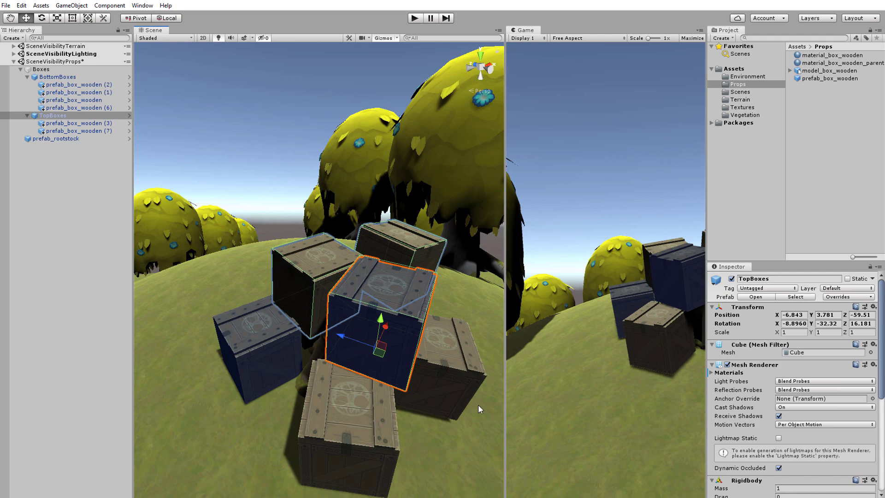
{"action": "left_click_drag", "start_coordinate": [210, 404], "coordinate": [325, 330], "text": "alt"}
{"action": "left_click", "coordinate": [326, 330]}
{"action": "left_click", "coordinate": [326, 331], "text": "shift"}
{"action": "key", "text": "shift+h"}
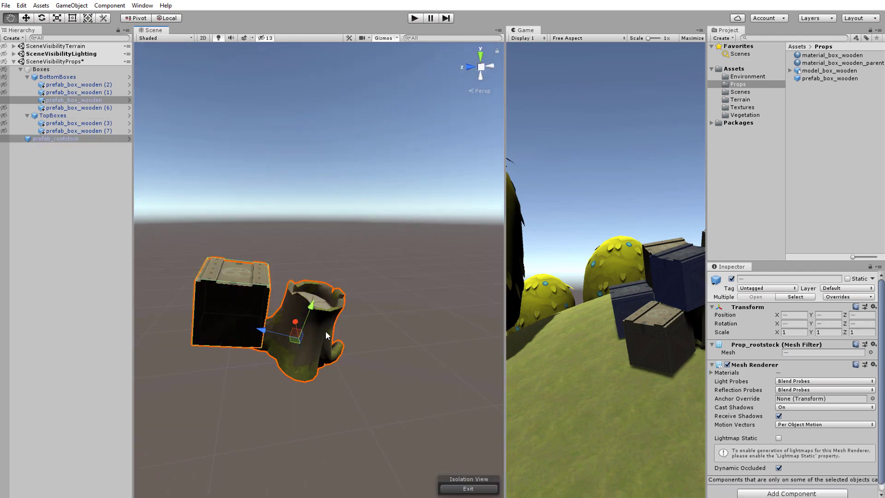
Tilt prefab_box_wooden to a new angle with the Rotate gizmo, then switch to Move.
{"action": "left_click_drag", "start_coordinate": [326, 390], "coordinate": [290, 371], "text": "alt"}
{"action": "left_click", "coordinate": [291, 372]}
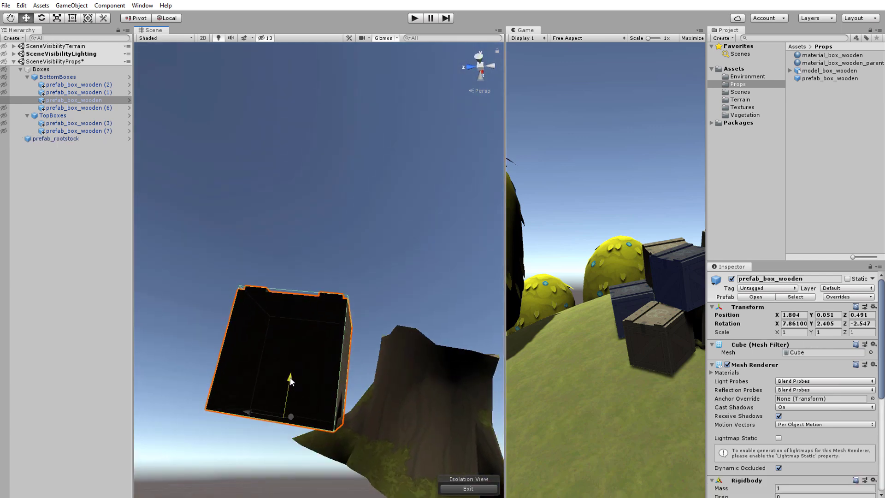
{"action": "key", "text": "e"}
{"action": "mouse_move", "coordinate": [298, 405]}
{"action": "left_mouse_down"}
{"action": "mouse_move", "coordinate": [308, 422]}
{"action": "mouse_move", "coordinate": [282, 408]}
{"action": "left_mouse_up"}
{"action": "key", "text": "w"}
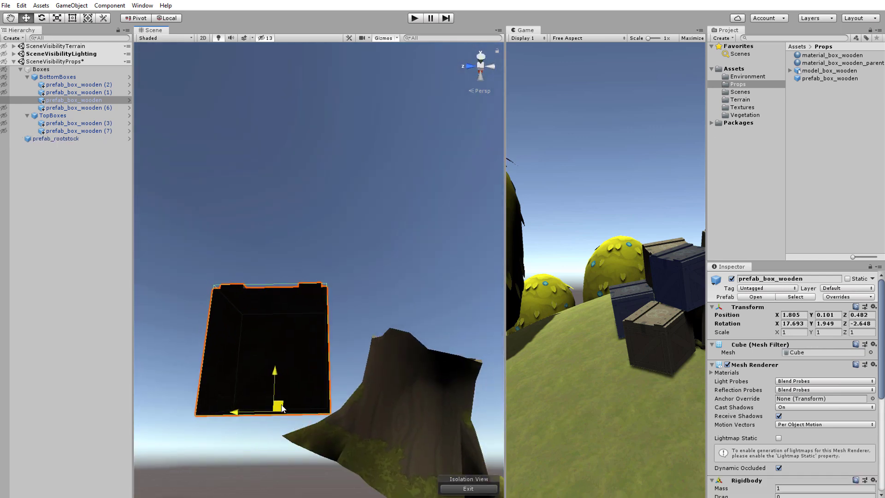
Isolate prefab_box_wooden and prefab_box_wooden (7) together and select the top crate.
{"action": "left_click", "coordinate": [468, 489]}
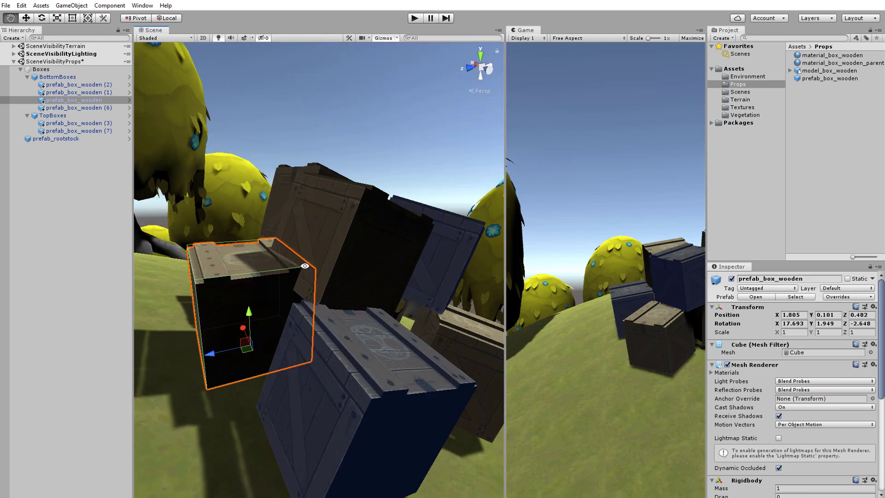
{"action": "left_click", "coordinate": [343, 250], "text": "shift"}
{"action": "key", "text": "shift+h"}
{"action": "left_click_drag", "start_coordinate": [356, 297], "coordinate": [385, 252], "text": "alt"}
{"action": "left_click", "coordinate": [377, 269]}
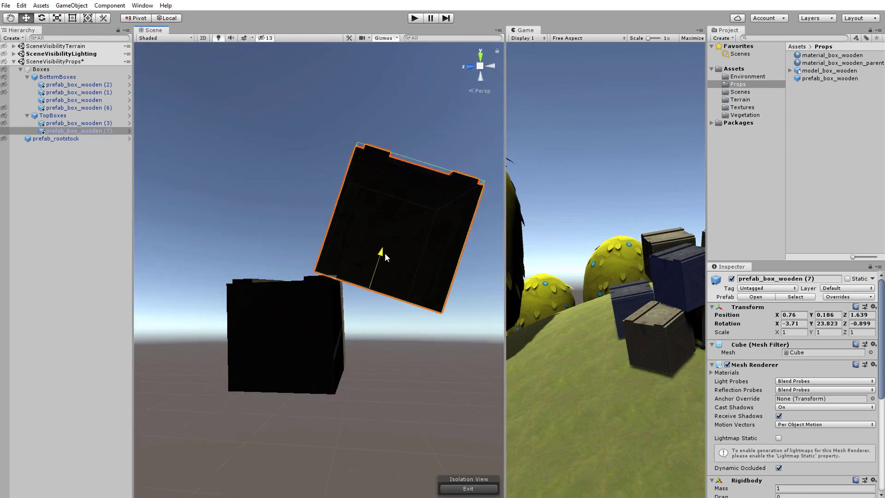
Isolate prefab_box_wooden (7) with the rootstock and rotate it to X -13.106, Y 23.974.
{"action": "left_click", "coordinate": [468, 488]}
{"action": "left_click", "coordinate": [372, 304], "text": "shift"}
{"action": "key", "text": "shift+h"}
{"action": "left_click_drag", "start_coordinate": [372, 303], "coordinate": [319, 366], "text": "alt"}
{"action": "left_click", "coordinate": [314, 239]}
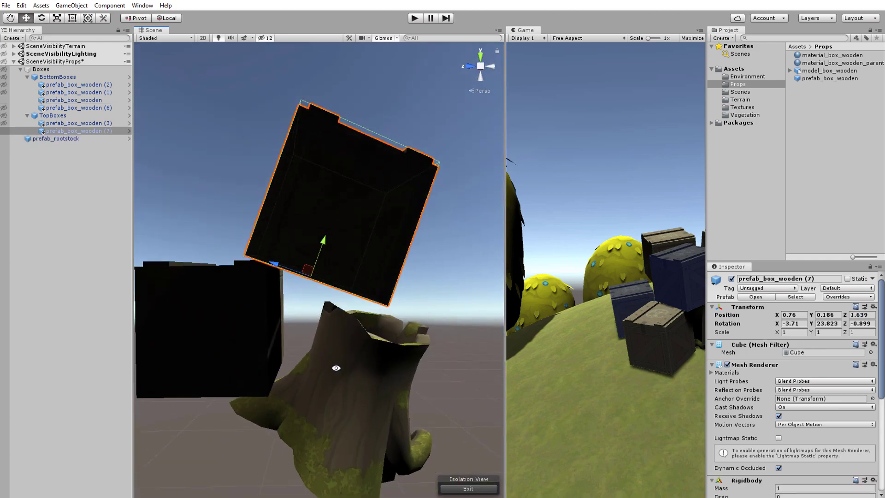
{"action": "key", "text": "e"}
{"action": "left_click_drag", "start_coordinate": [306, 240], "coordinate": [313, 240]}
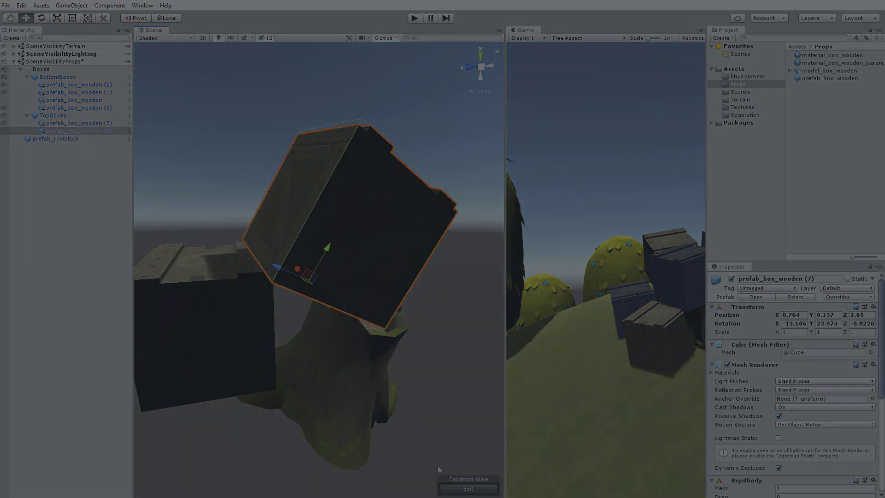